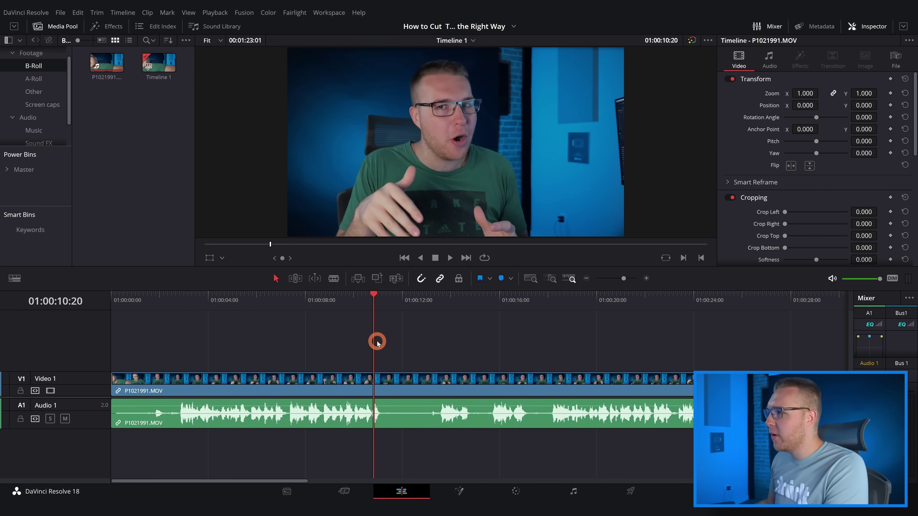
Blade the clip at about 01:00:10:20 and 01:00:14:22, ripple delete the middle piece, then return to Selection.
{"action": "left_click", "coordinate": [334, 279]}
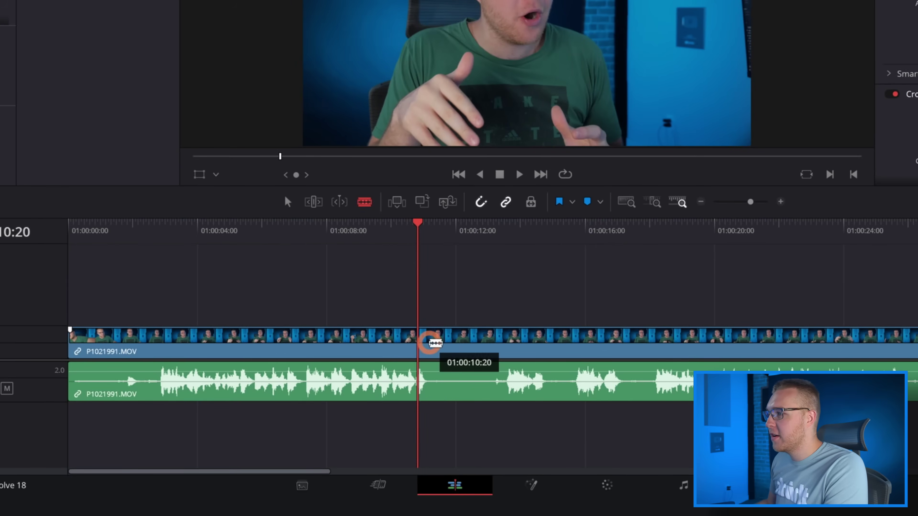
{"action": "left_click", "coordinate": [434, 340]}
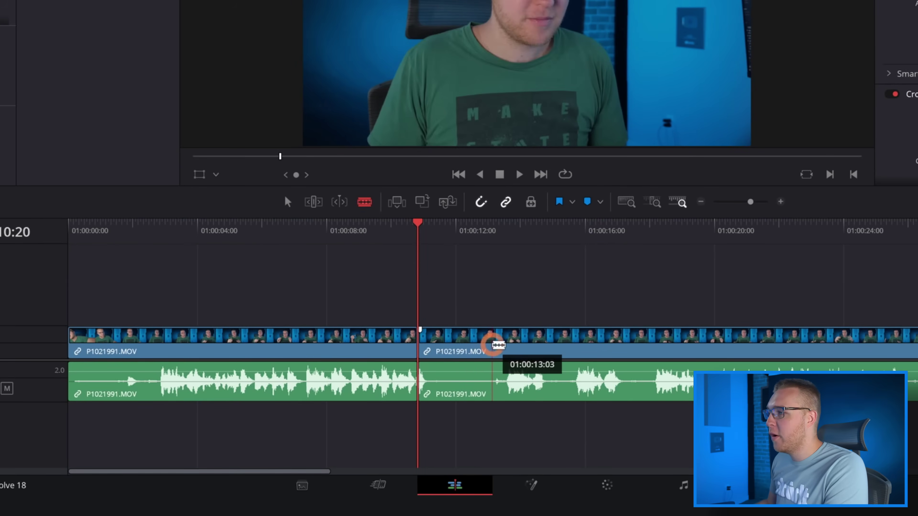
{"action": "left_click", "coordinate": [491, 338]}
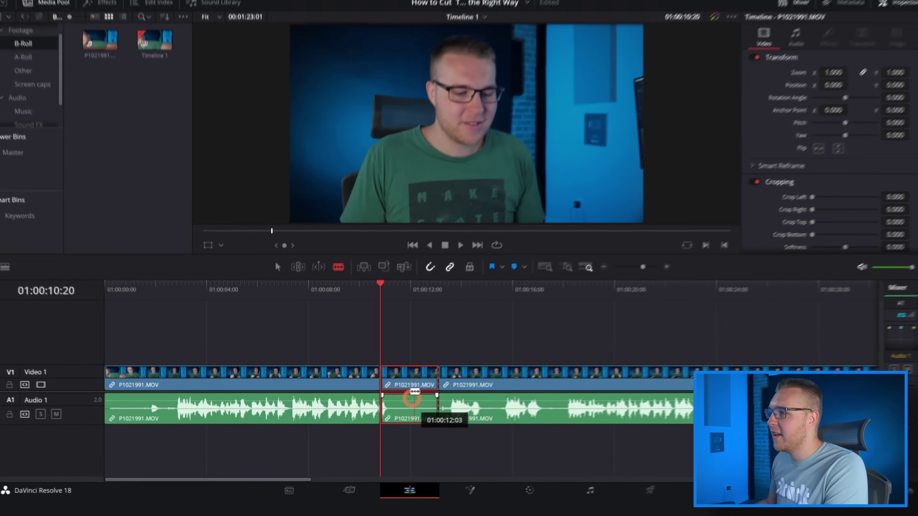
{"action": "right_click", "coordinate": [449, 346]}
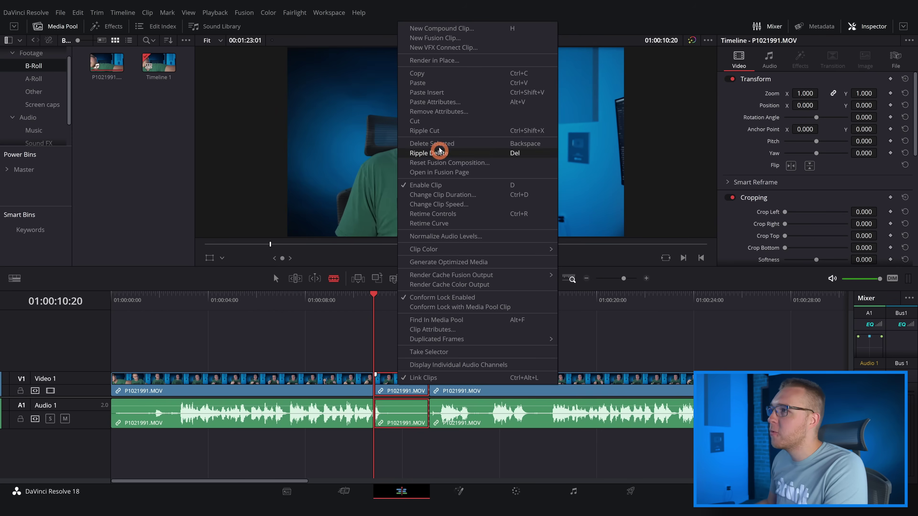
{"action": "left_click", "coordinate": [437, 131]}
{"action": "left_click", "coordinate": [333, 279]}
{"action": "left_click", "coordinate": [275, 278]}
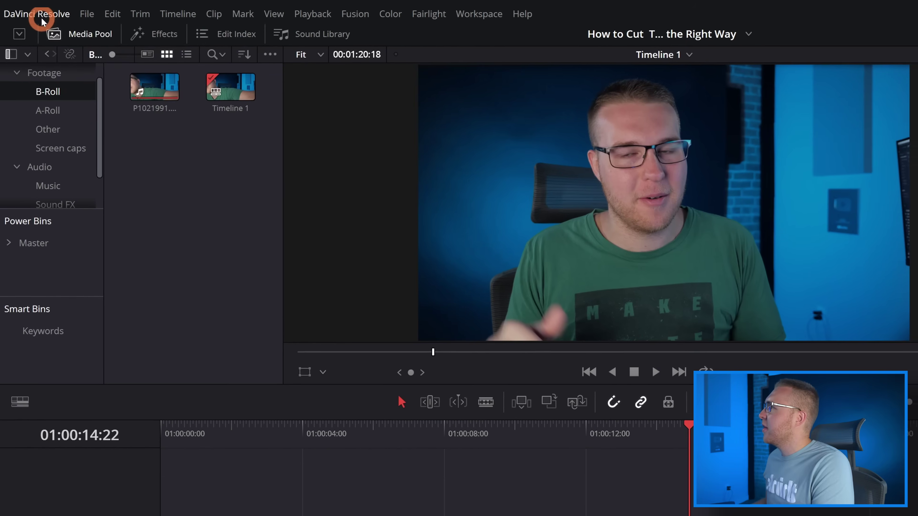
Assign S to the Razor command in Keyboard Customization and save it.
{"action": "left_click", "coordinate": [29, 14]}
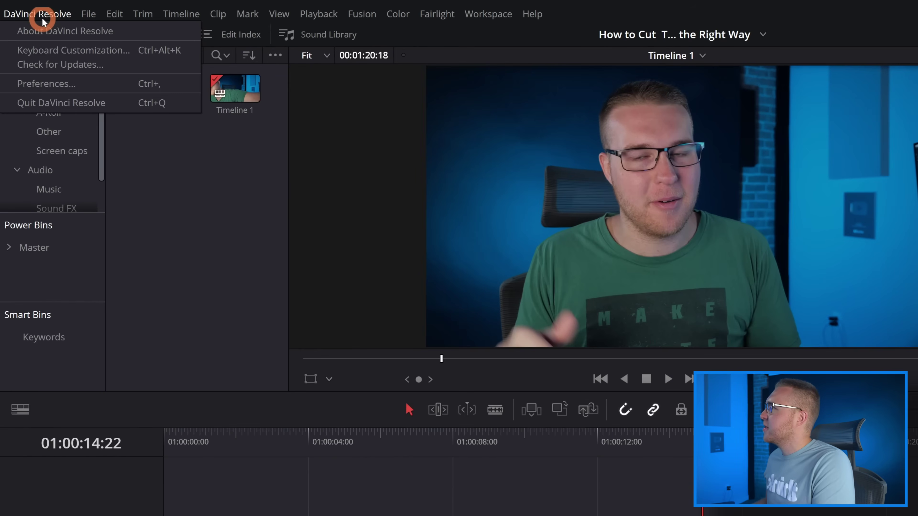
{"action": "left_click", "coordinate": [46, 53]}
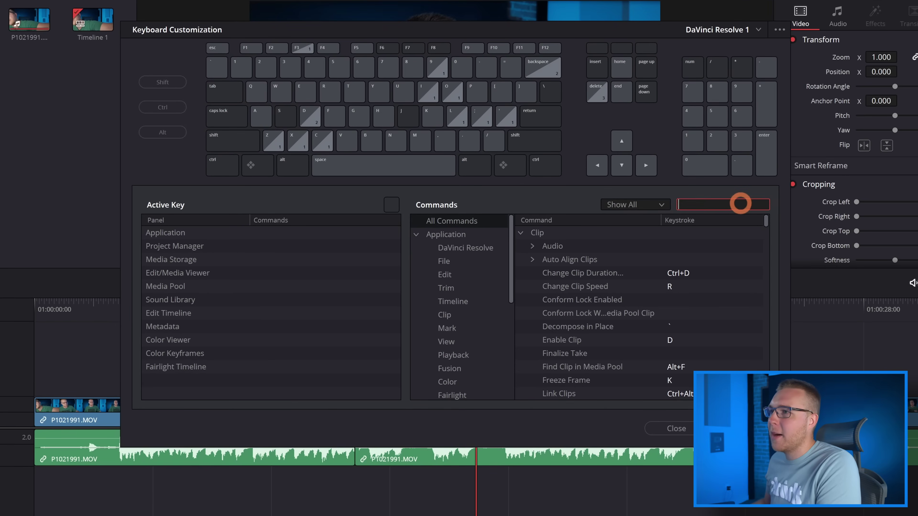
{"action": "type", "text": "raz"}
{"action": "left_click", "coordinate": [677, 247]}
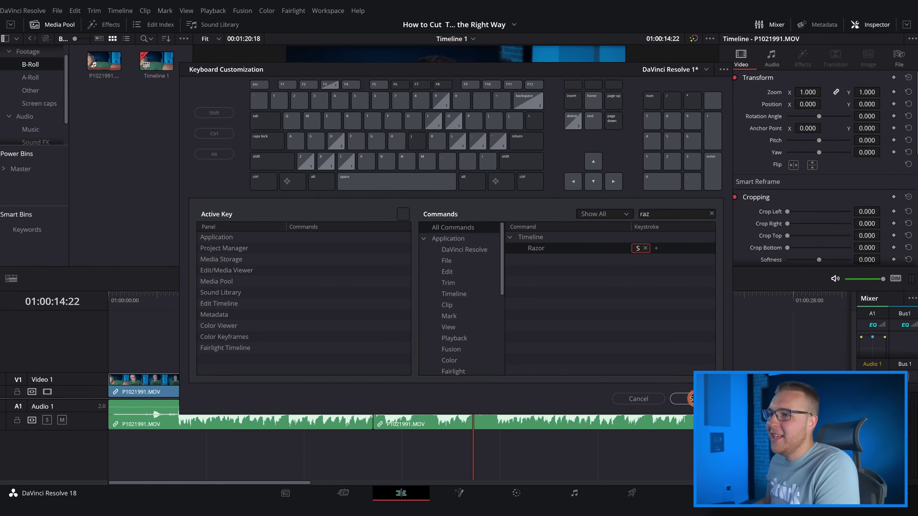
{"action": "left_click", "coordinate": [741, 428]}
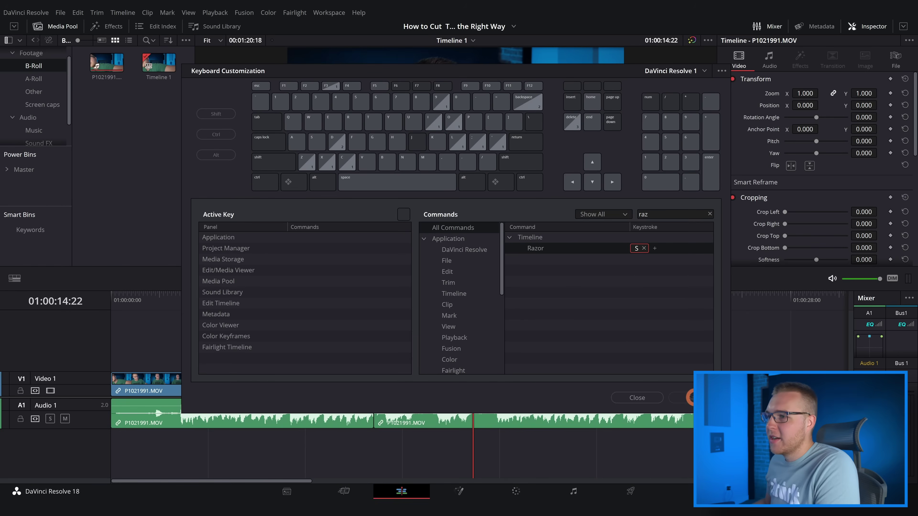
{"action": "left_click", "coordinate": [639, 397]}
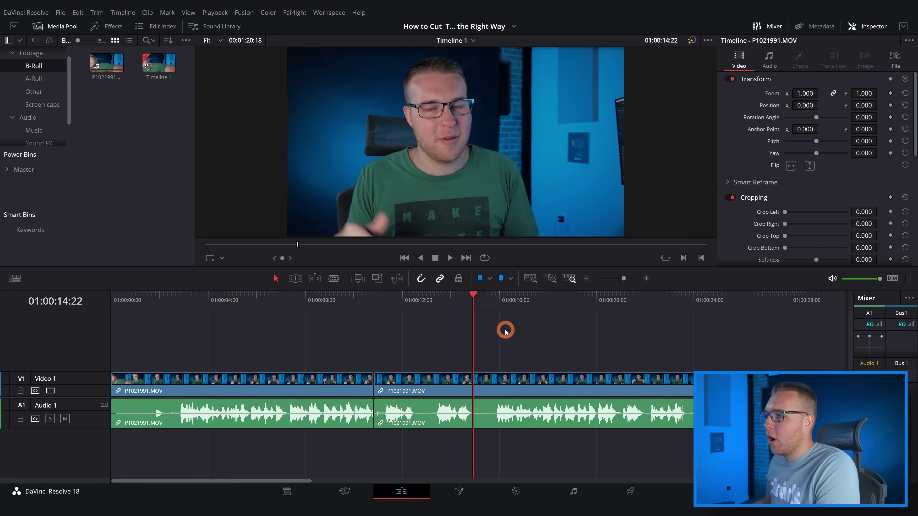
Split the later interview footage at five successive playhead positions.
{"action": "key", "text": "ctrl+b"}
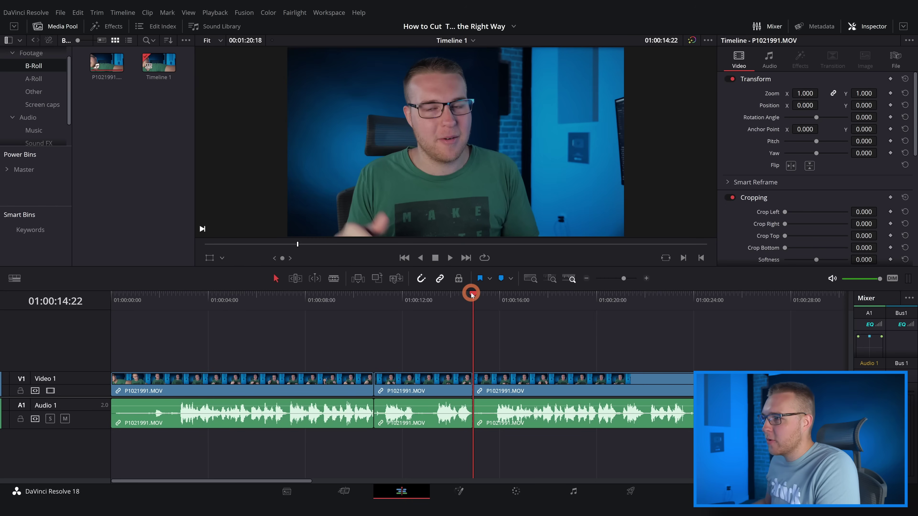
{"action": "left_click_drag", "start_coordinate": [508, 296], "coordinate": [491, 296]}
{"action": "key", "text": "ctrl+b"}
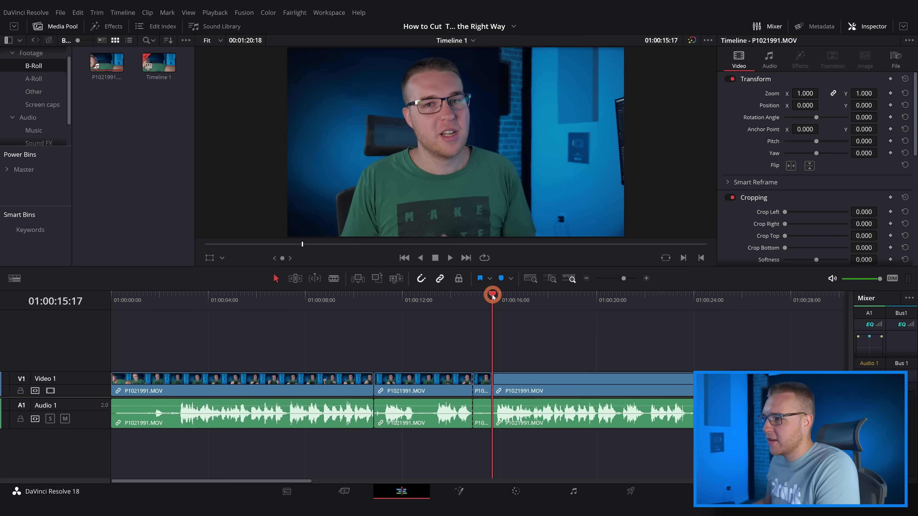
{"action": "left_click", "coordinate": [508, 296]}
{"action": "key", "text": "ctrl+b"}
{"action": "left_click", "coordinate": [539, 297]}
{"action": "key", "text": "ctrl+b"}
{"action": "left_click", "coordinate": [613, 297]}
{"action": "key", "text": "ctrl+b"}
Ripple cut the piece around 01:00:21 so the gap closes.
{"action": "left_click", "coordinate": [666, 297]}
{"action": "key", "text": "ctrl+b"}
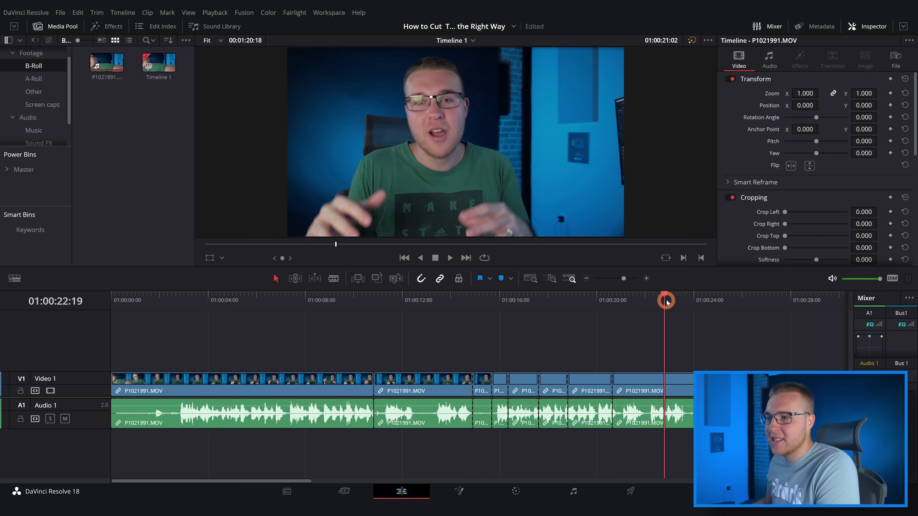
{"action": "left_click", "coordinate": [772, 314]}
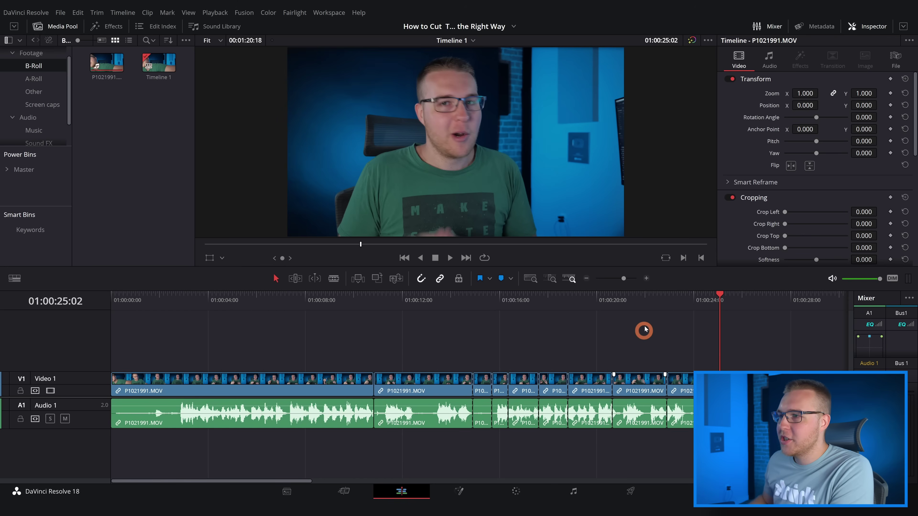
{"action": "right_click", "coordinate": [629, 386]}
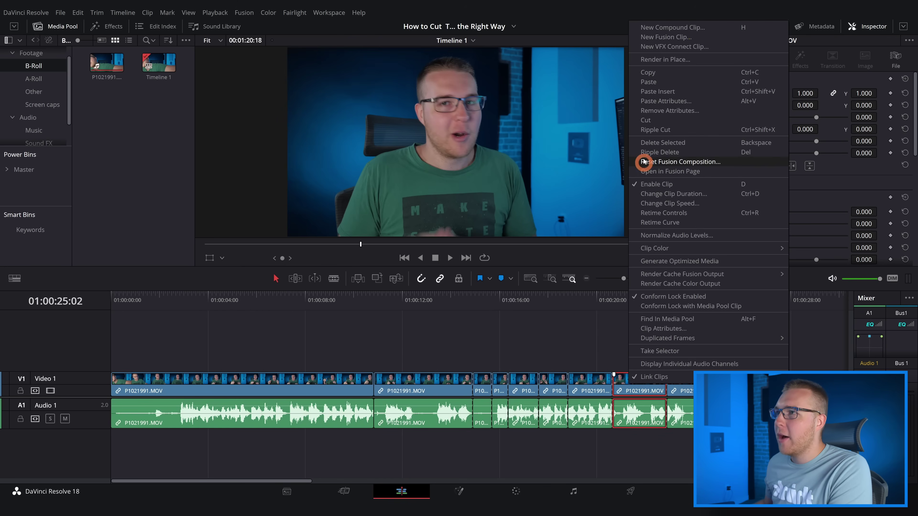
{"action": "left_click", "coordinate": [651, 130]}
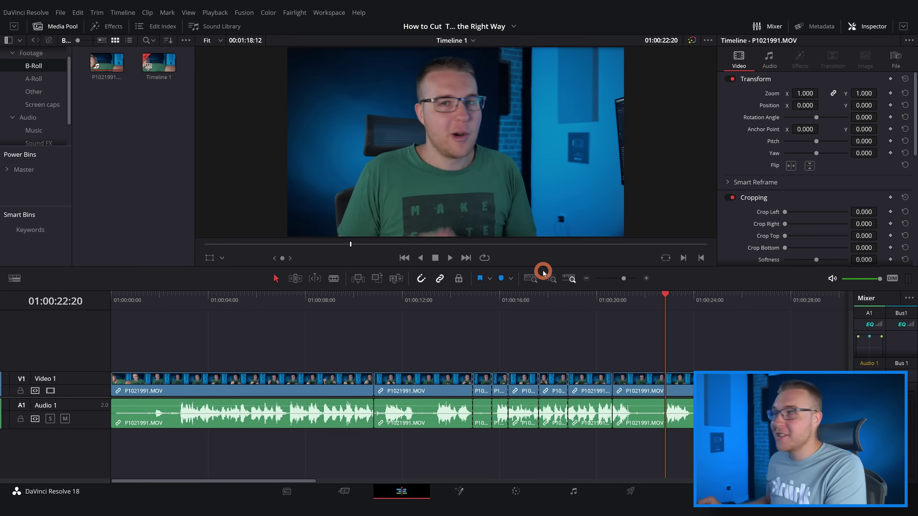
Assign Q to Trim > Ripple > Start to Playhead in Keyboard Customization.
{"action": "left_click", "coordinate": [16, 13]}
{"action": "left_click", "coordinate": [29, 37]}
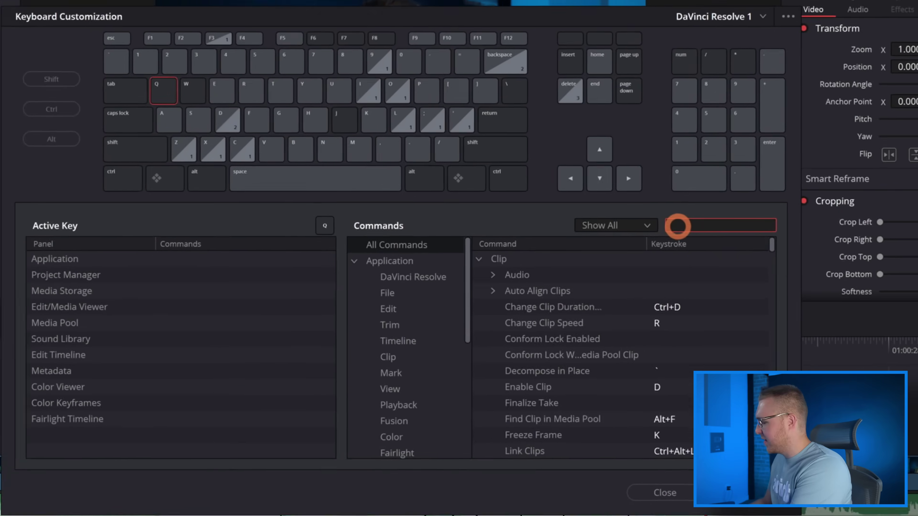
{"action": "type", "text": "start"}
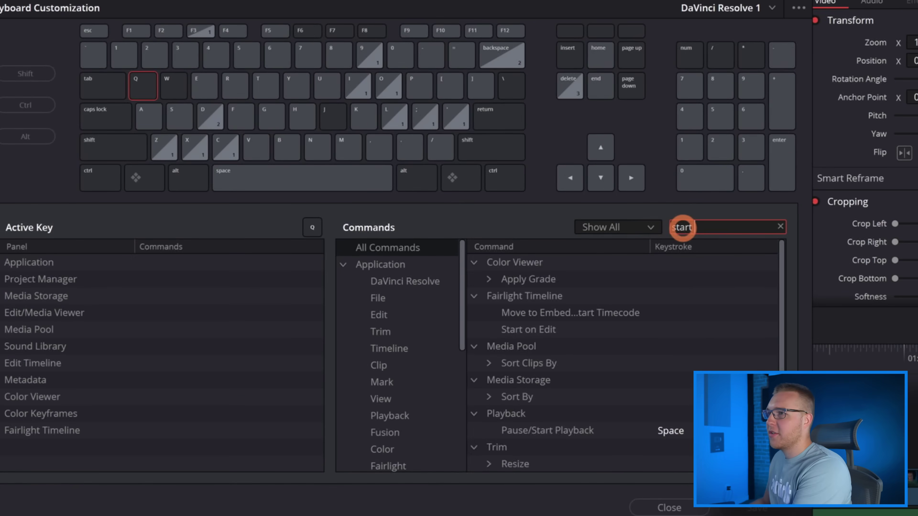
{"action": "type", "text": " to play"}
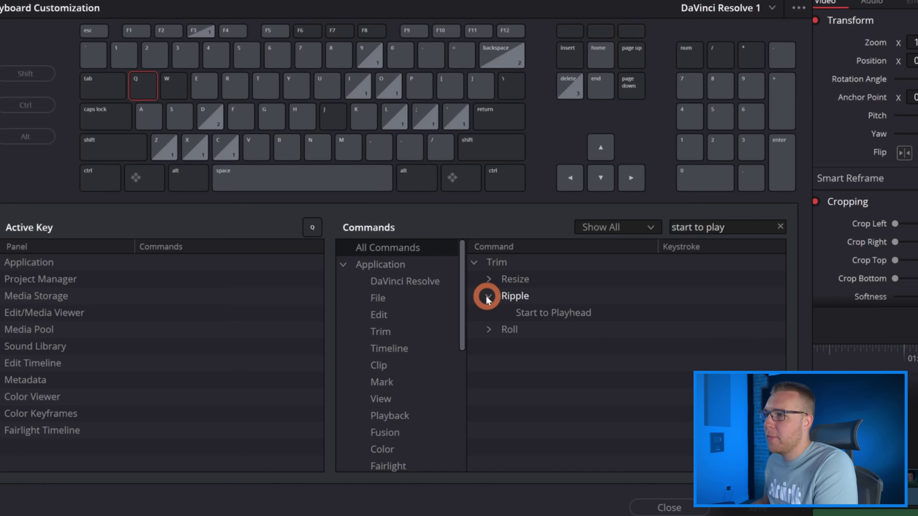
{"action": "left_click", "coordinate": [575, 313]}
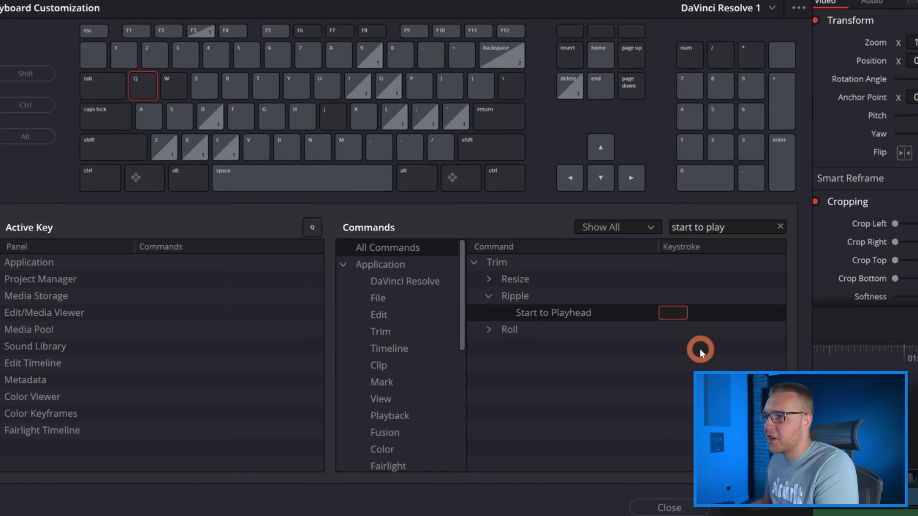
Search the commands for End to Playhead to give it the W shortcut.
{"action": "key", "text": "ctrl+a"}
{"action": "key", "text": "BackSpace"}
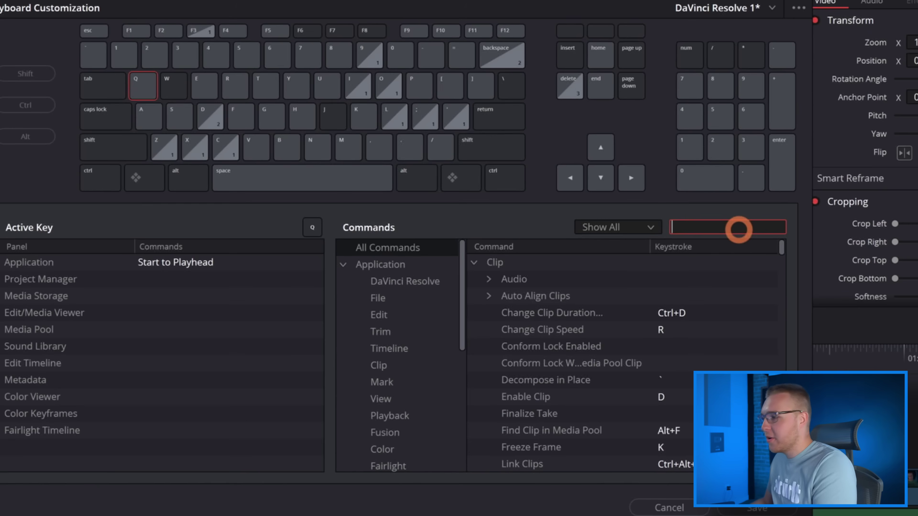
{"action": "type", "text": "end to pla"}
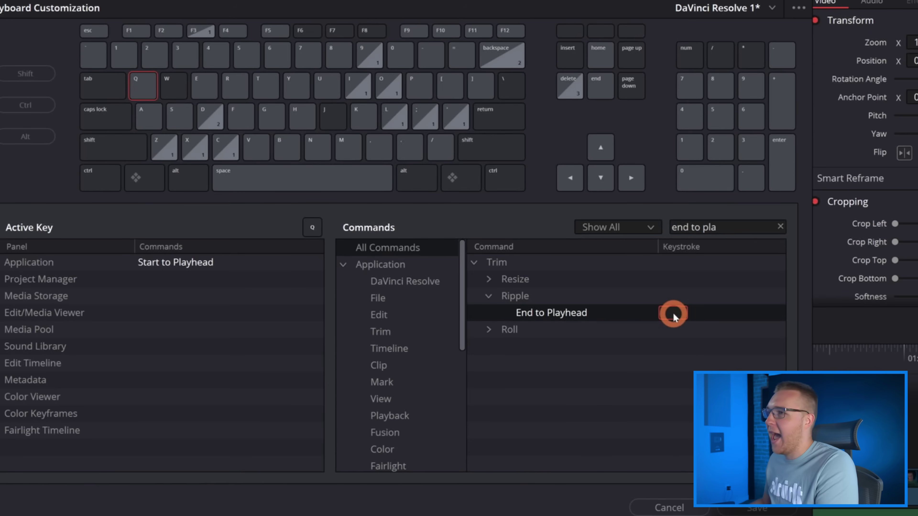
{"action": "type", "text": "w"}
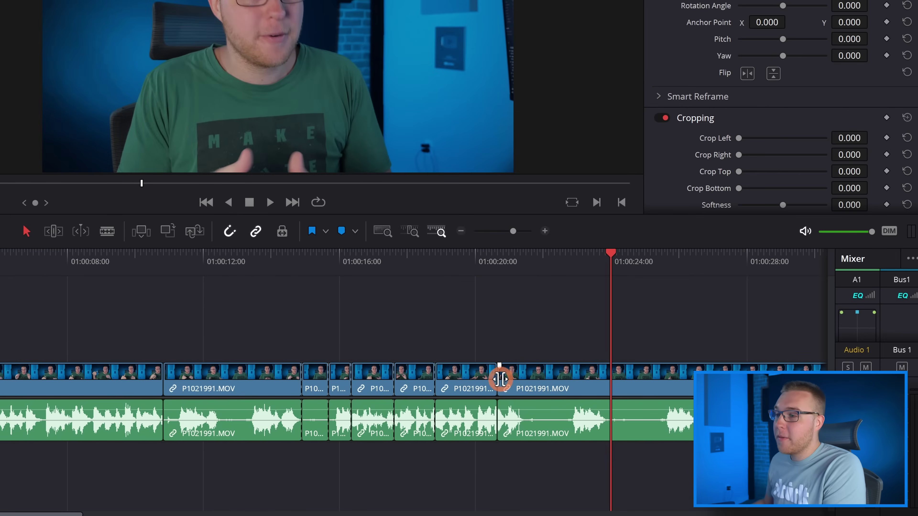
Move the playhead to about 01:00:21 on the timeline ruler.
{"action": "left_click", "coordinate": [571, 261]}
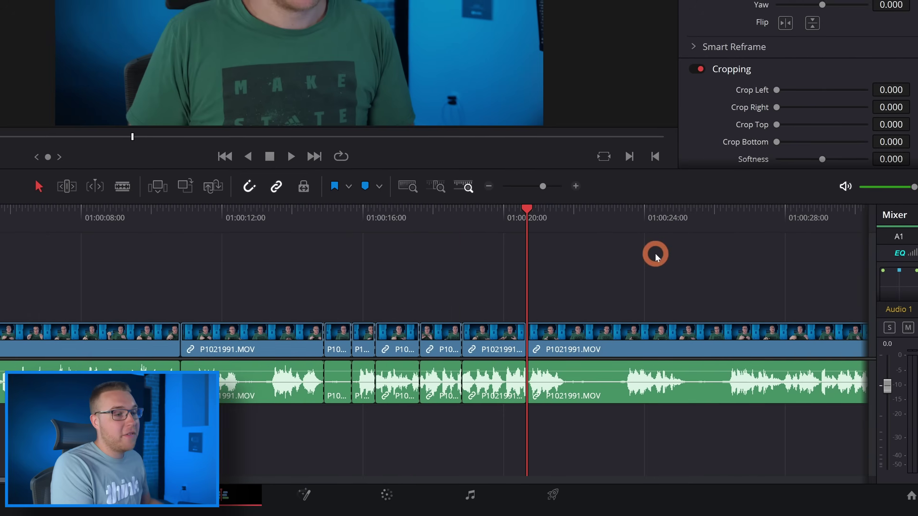
Split the clip at the later cut point, then ripple trim its end back to about 01:00:21.
{"action": "left_click", "coordinate": [550, 215]}
{"action": "left_click_drag", "start_coordinate": [551, 216], "coordinate": [599, 226]}
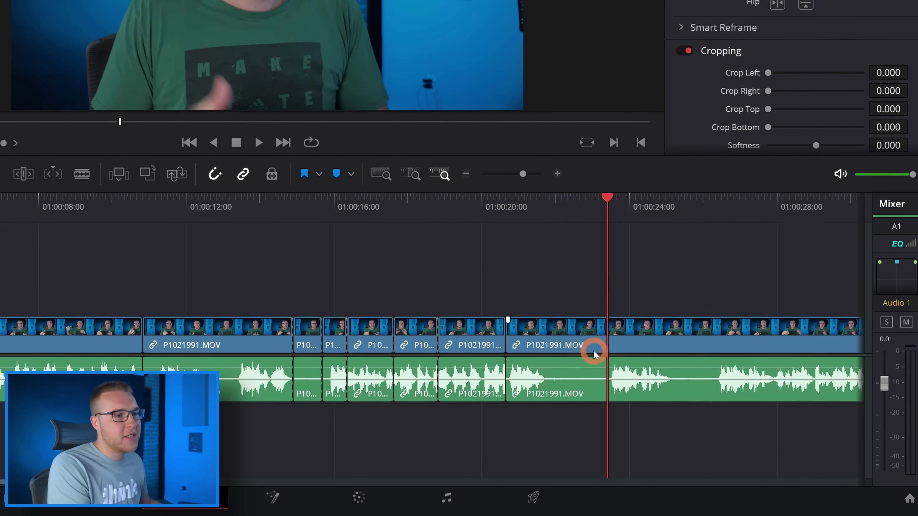
{"action": "key", "text": "ctrl+b"}
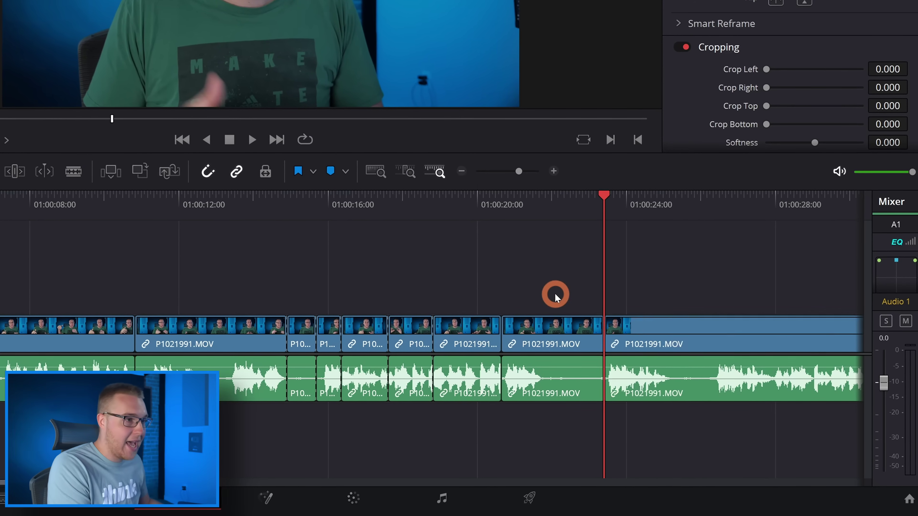
{"action": "left_click", "coordinate": [540, 203]}
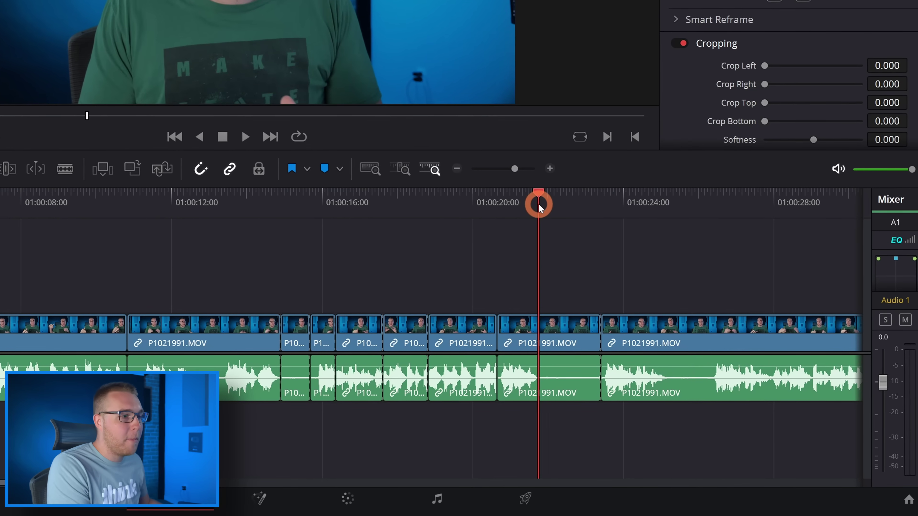
{"action": "key", "text": "ctrl+shift+]"}
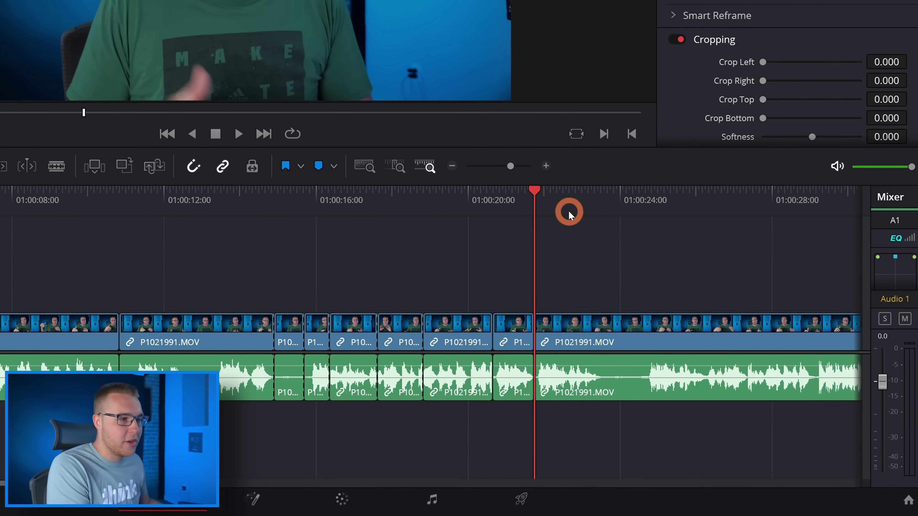